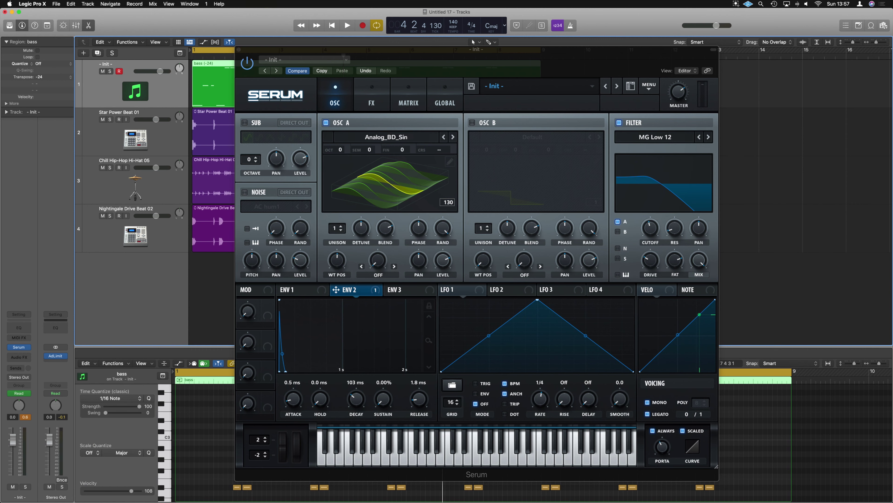
Reset the synth to its initial preset and play the loop to audition the default sound.
{"action": "left_click", "coordinate": [651, 92]}
{"action": "left_click", "coordinate": [675, 125]}
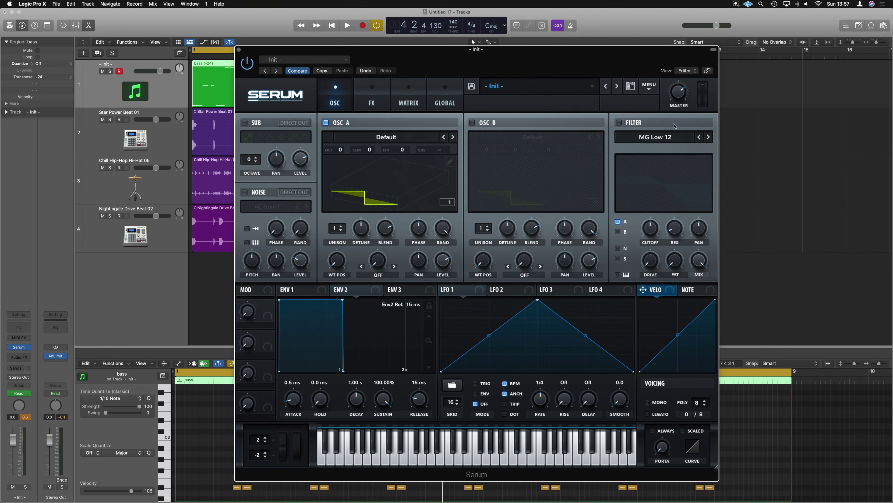
{"action": "key", "text": "space"}
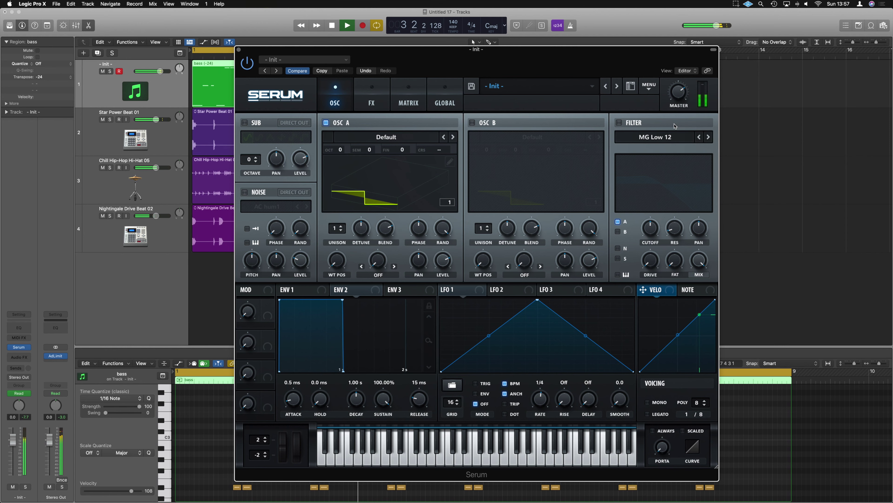
{"action": "key", "text": "space"}
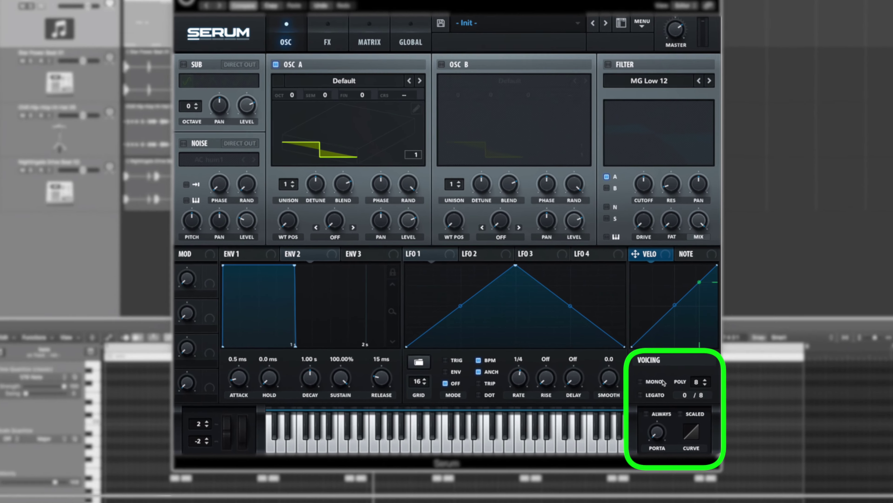
Enable Mono, Legato and Always portamento in the voicing section, raise the portamento time slightly, and audition the glide.
{"action": "left_click", "coordinate": [642, 384]}
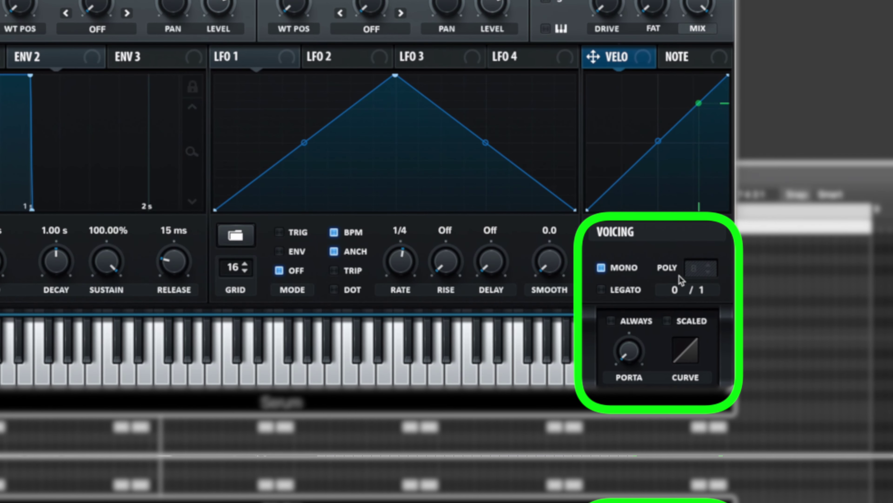
{"action": "left_click", "coordinate": [602, 290]}
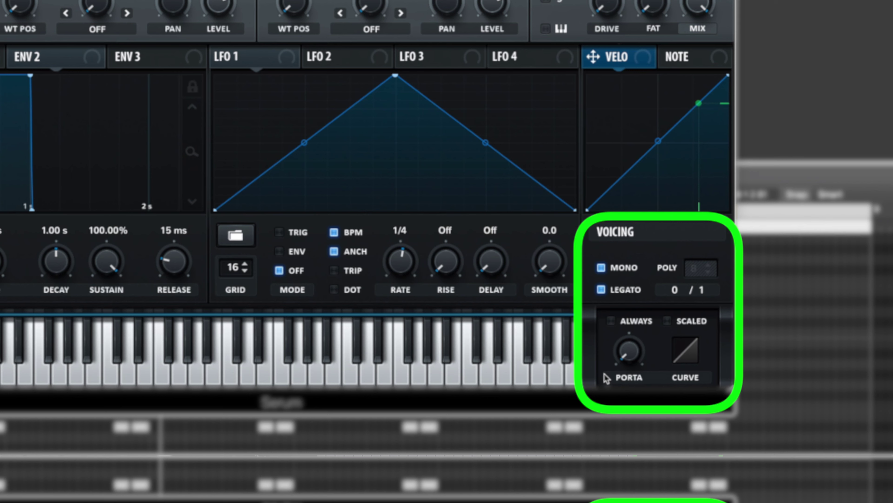
{"action": "left_click", "coordinate": [611, 320]}
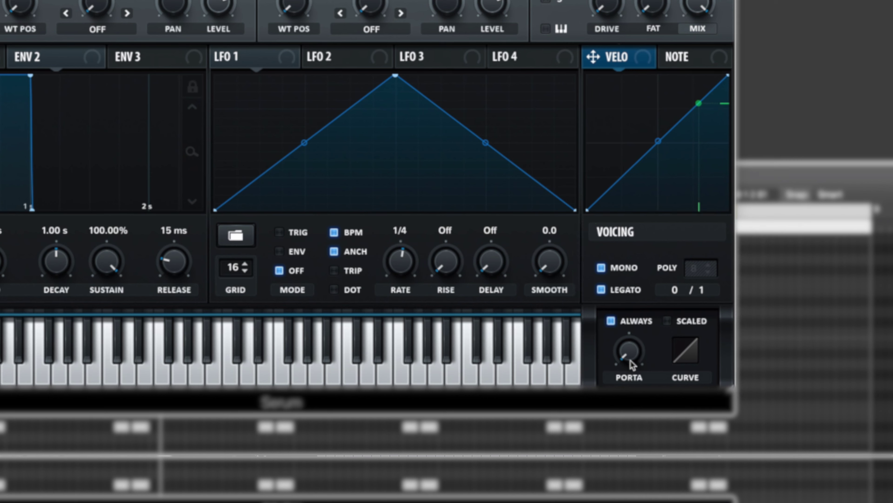
{"action": "left_click_drag", "start_coordinate": [633, 362], "coordinate": [633, 324]}
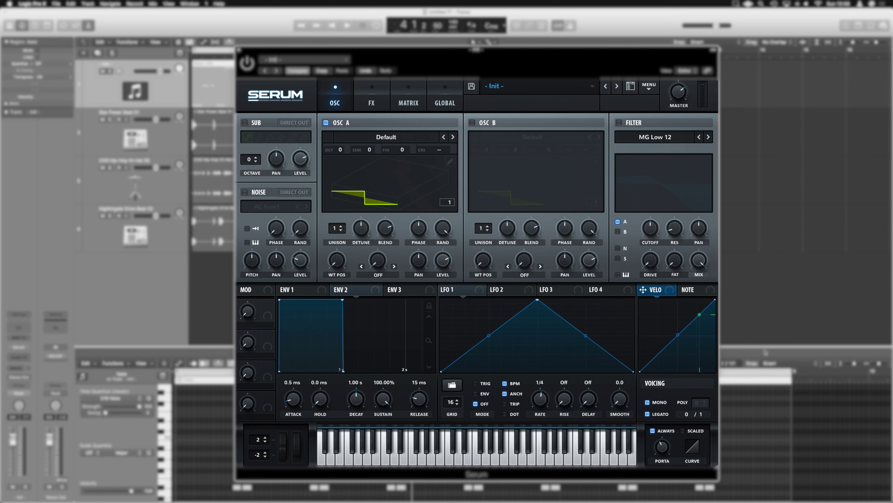
{"action": "key", "text": "space"}
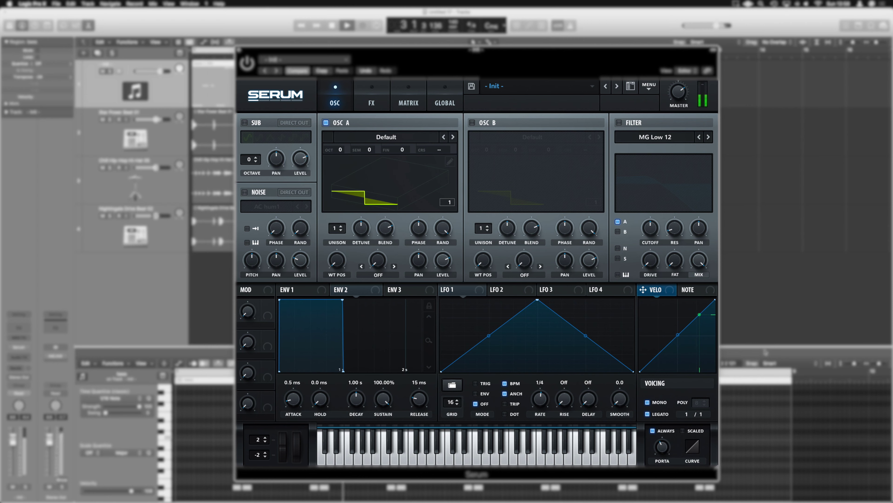
{"action": "key", "text": "space"}
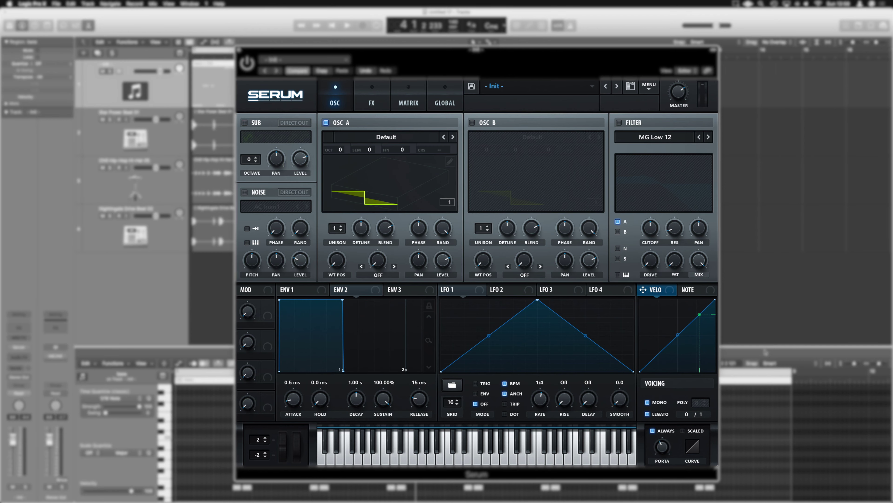
Load the Analog_BD_Sin wavetable into OSC A and switch its display to the 2D waveform view.
{"action": "left_click", "coordinate": [392, 138]}
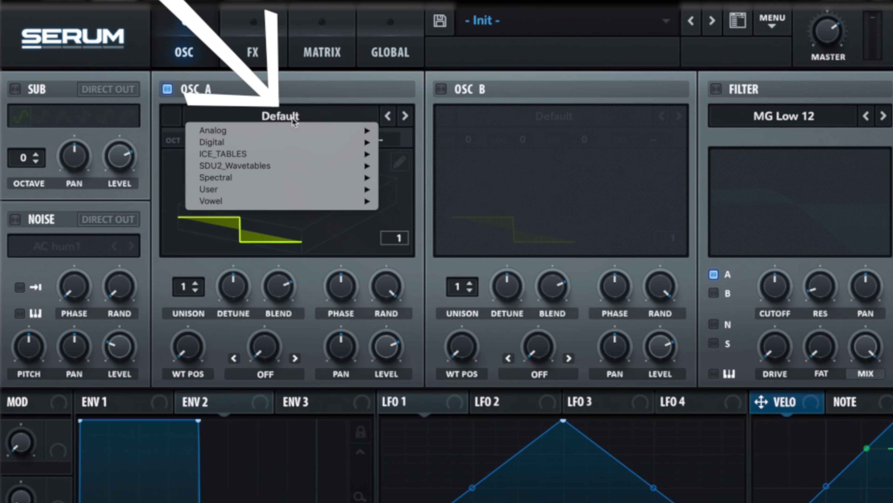
{"action": "mouse_move", "coordinate": [291, 135]}
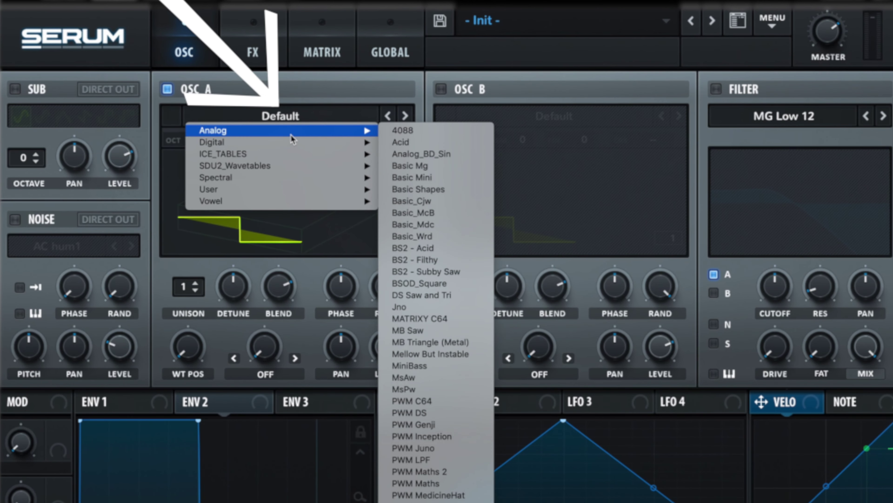
{"action": "left_click", "coordinate": [422, 154]}
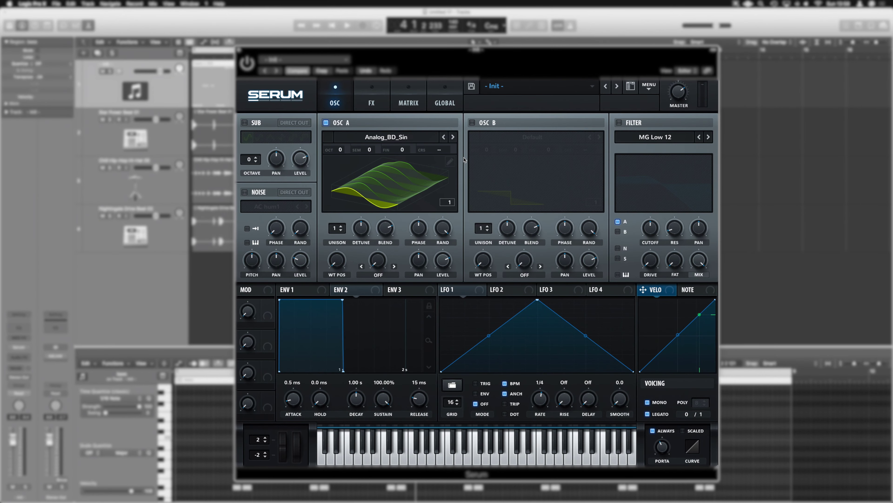
{"action": "left_click", "coordinate": [424, 201]}
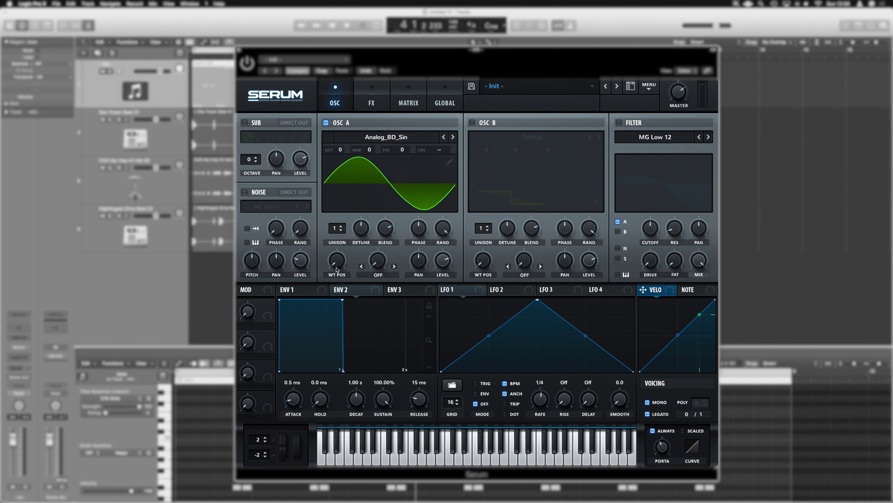
Assign LFO 1 to OSC A's wavetable position and set the base position a little below the middle.
{"action": "mouse_move", "coordinate": [336, 270]}
{"action": "left_mouse_down"}
{"action": "mouse_move", "coordinate": [350, 130]}
{"action": "mouse_move", "coordinate": [324, 328]}
{"action": "mouse_move", "coordinate": [343, 190]}
{"action": "mouse_move", "coordinate": [334, 264]}
{"action": "mouse_move", "coordinate": [341, 229]}
{"action": "mouse_move", "coordinate": [343, 268]}
{"action": "left_mouse_up"}
{"action": "key", "text": "space"}
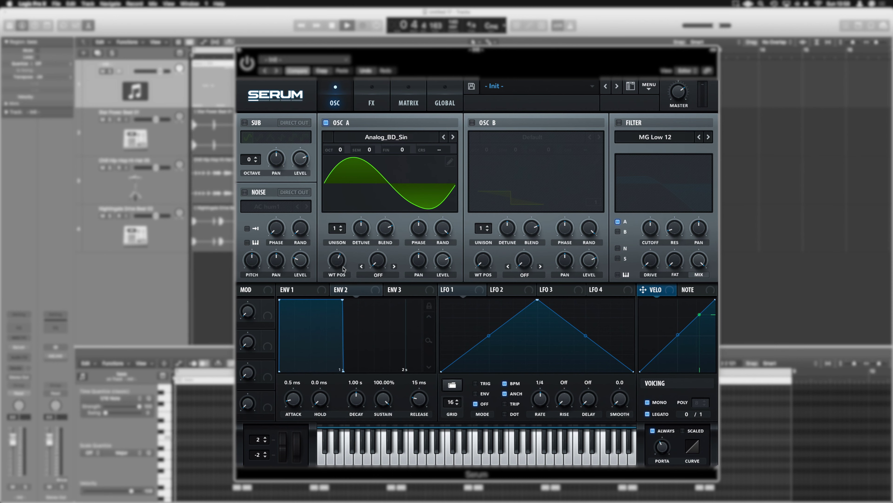
{"action": "mouse_move", "coordinate": [342, 265]}
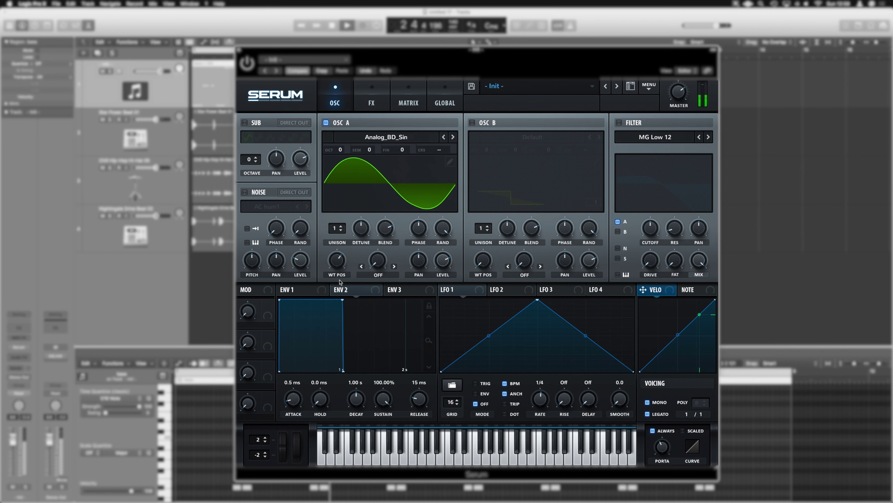
{"action": "left_click_drag", "start_coordinate": [443, 289], "coordinate": [336, 262]}
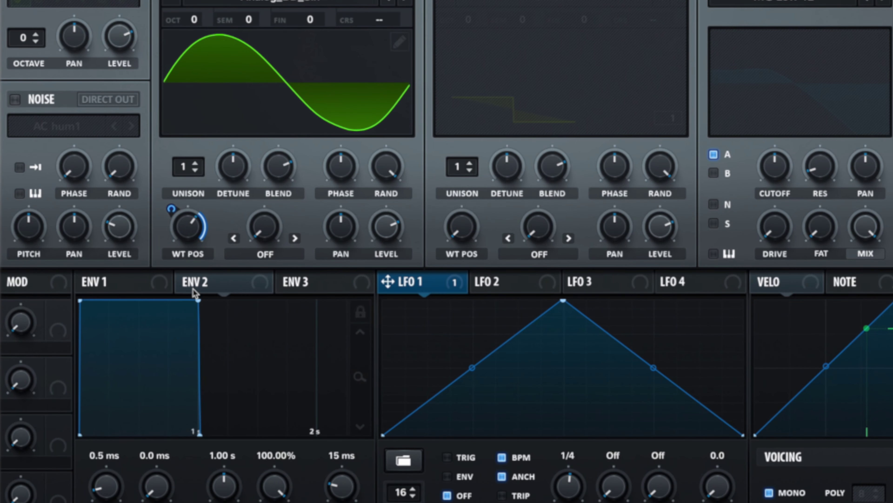
{"action": "left_click_drag", "start_coordinate": [193, 228], "coordinate": [189, 262]}
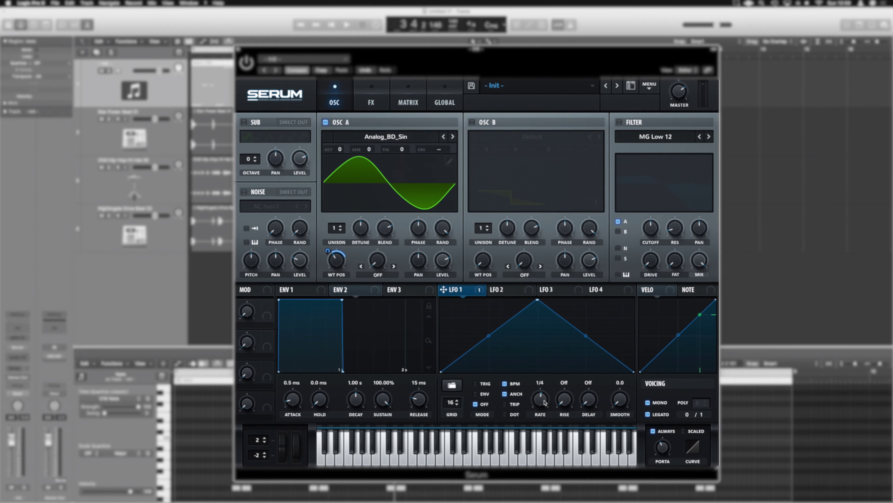
Turn off BPM sync for LFO 1 and slow its rate to 0.3 Hz.
{"action": "left_click", "coordinate": [509, 383]}
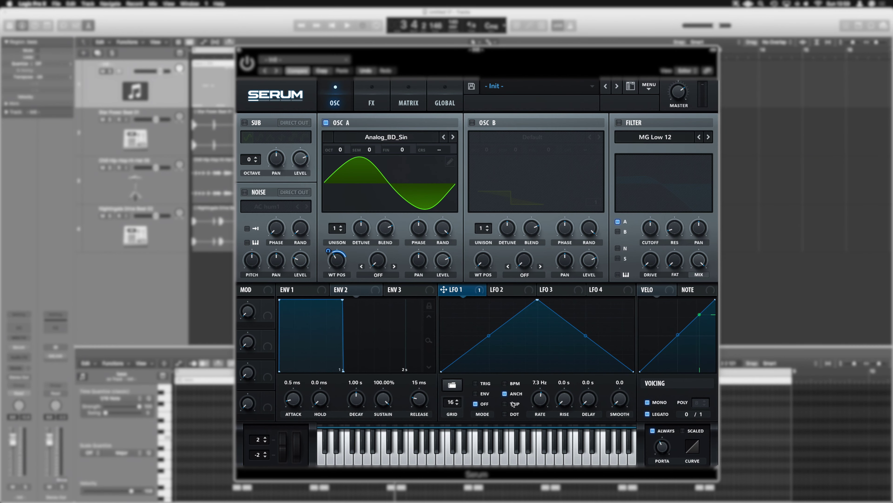
{"action": "left_click_drag", "start_coordinate": [536, 411], "coordinate": [539, 412]}
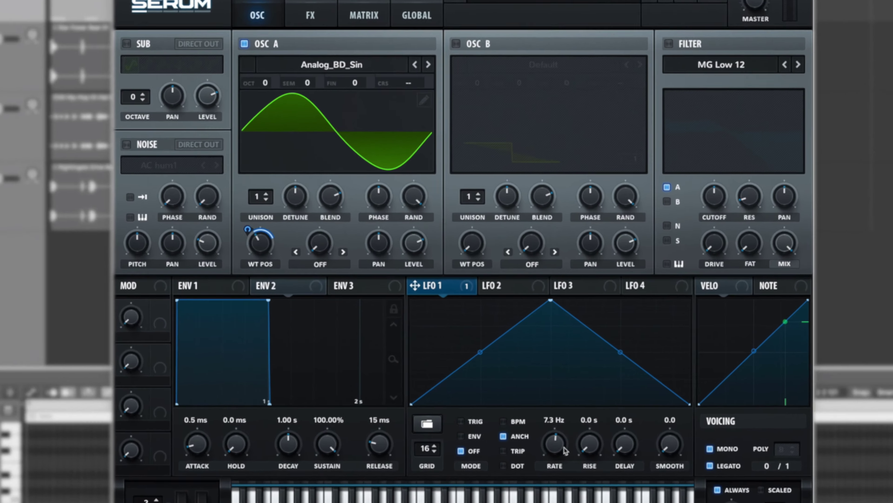
{"action": "left_click_drag", "start_coordinate": [540, 399], "coordinate": [540, 405]}
{"action": "mouse_move", "coordinate": [568, 497]}
{"action": "left_mouse_down"}
{"action": "mouse_move", "coordinate": [565, 488]}
{"action": "mouse_move", "coordinate": [572, 502]}
{"action": "mouse_move", "coordinate": [556, 502]}
{"action": "left_mouse_up"}
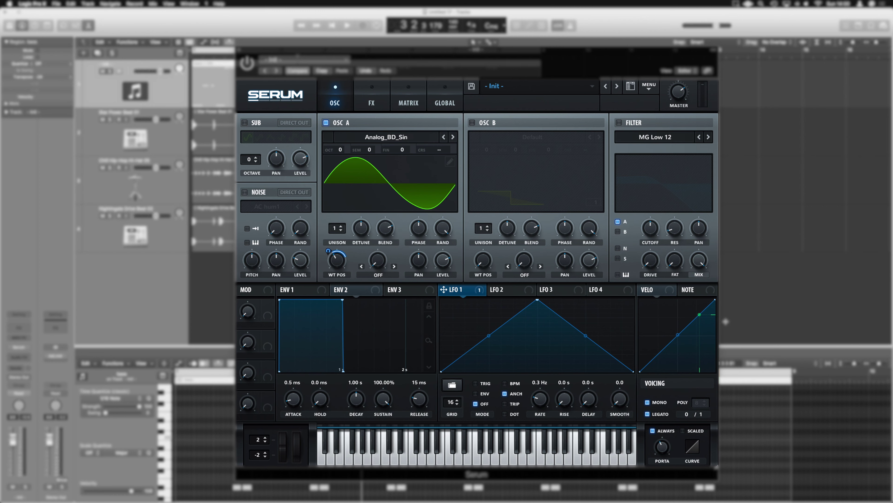
Enable the MG Low 12 filter on OSC A and lower its cutoff while auditioning the loop.
{"action": "left_click", "coordinate": [619, 123]}
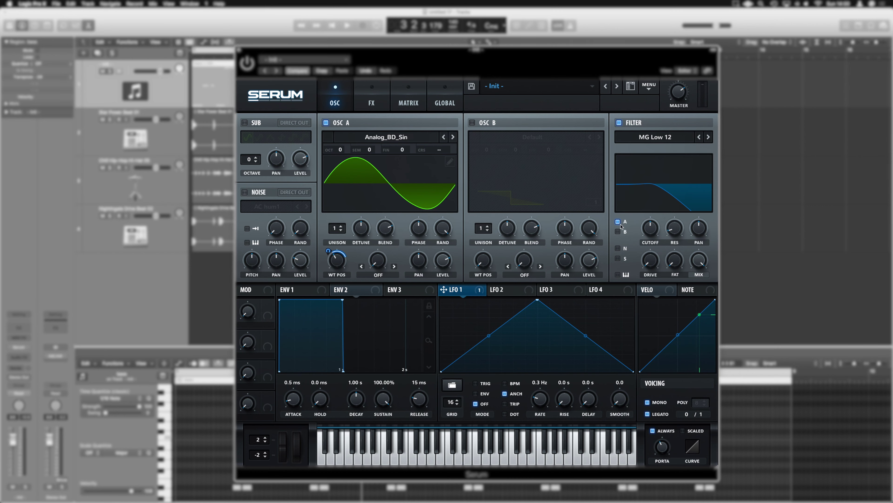
{"action": "mouse_move", "coordinate": [653, 233]}
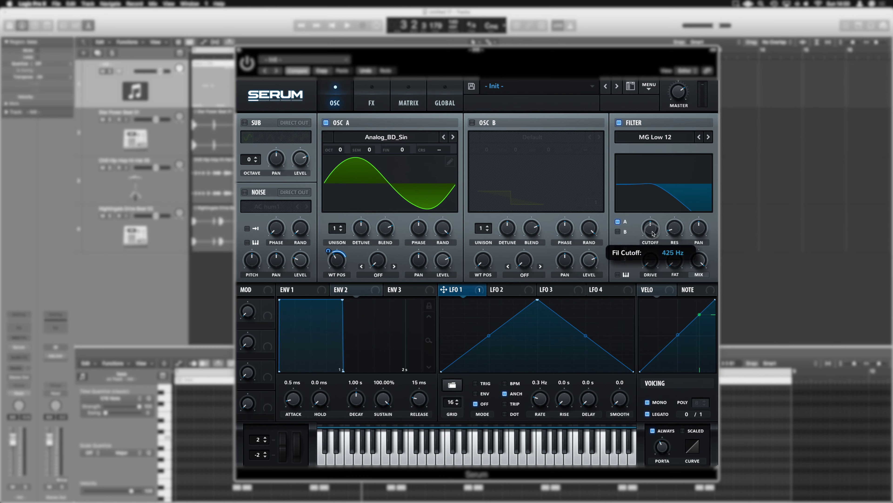
{"action": "left_click_drag", "start_coordinate": [653, 234], "coordinate": [652, 236]}
{"action": "key", "text": "space"}
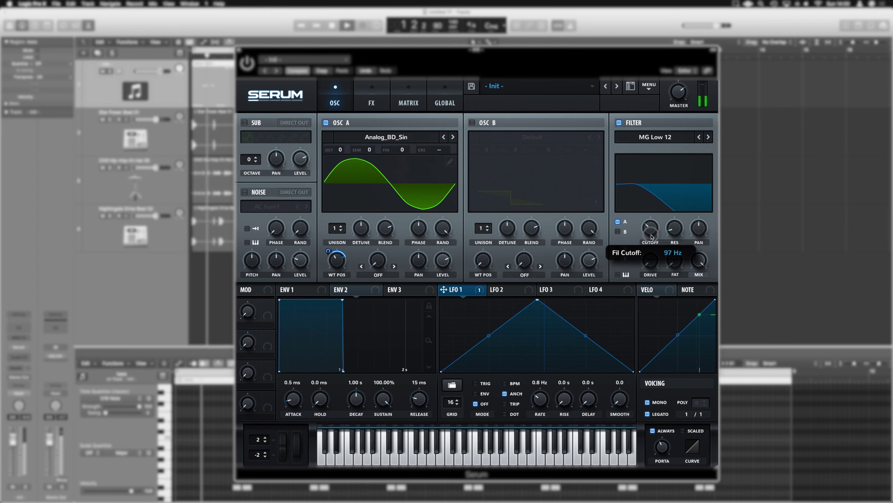
{"action": "key", "text": "space"}
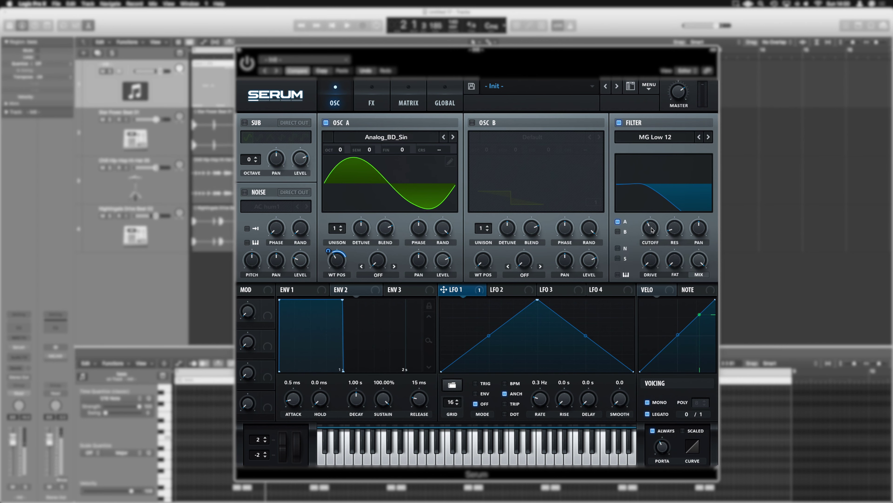
{"action": "key", "text": "space"}
Increase the filter's drive and fat amounts to add distortion and weight.
{"action": "mouse_move", "coordinate": [650, 266]}
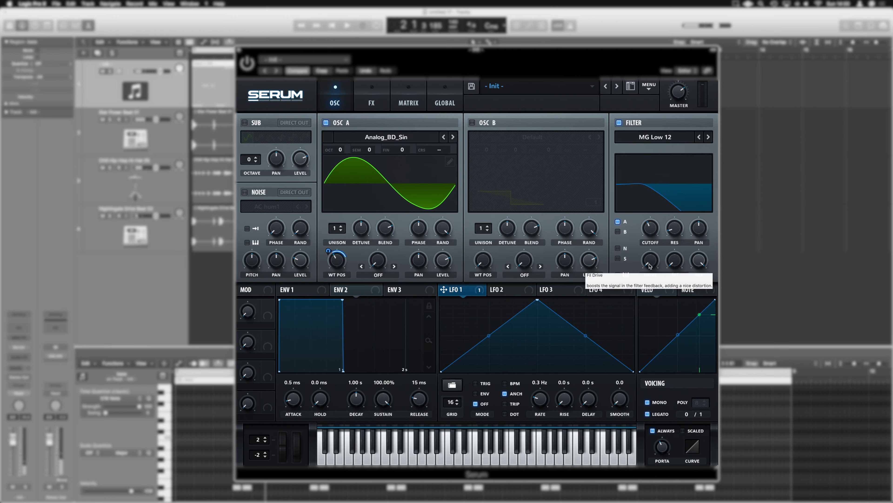
{"action": "left_click_drag", "start_coordinate": [651, 265], "coordinate": [650, 213]}
{"action": "left_click_drag", "start_coordinate": [679, 259], "coordinate": [672, 235]}
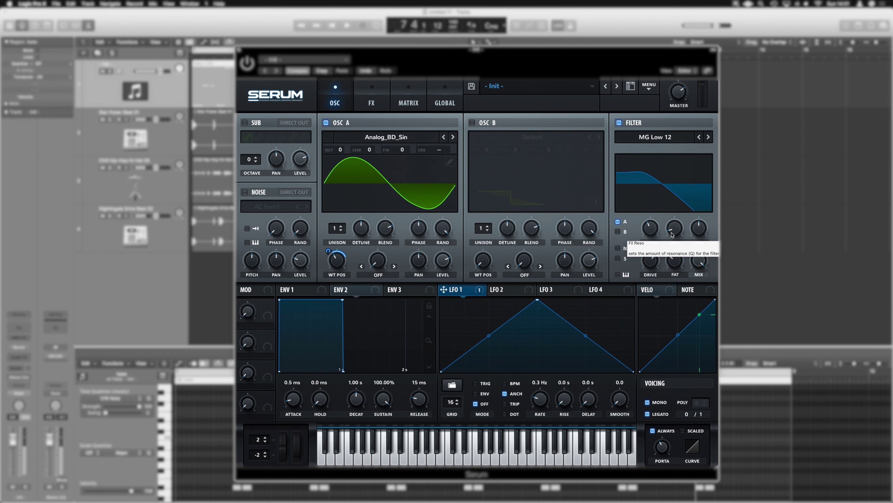
Add a modulation matrix routing from Env 2 to the global master tuning (Mast.Tun).
{"action": "left_click", "coordinate": [418, 95]}
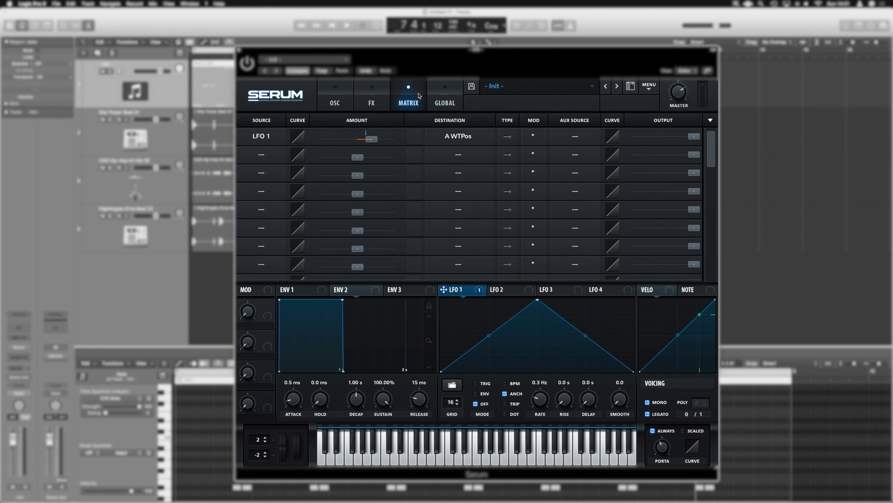
{"action": "left_click", "coordinate": [260, 155]}
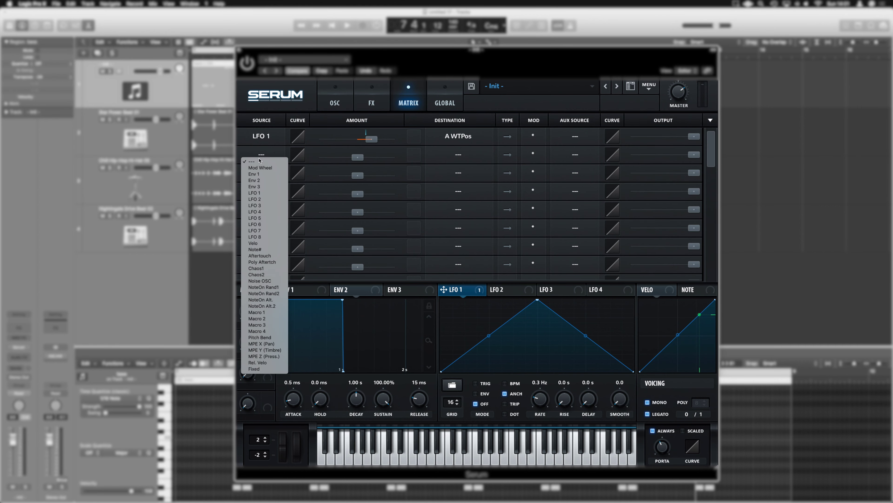
{"action": "left_click", "coordinate": [261, 181]}
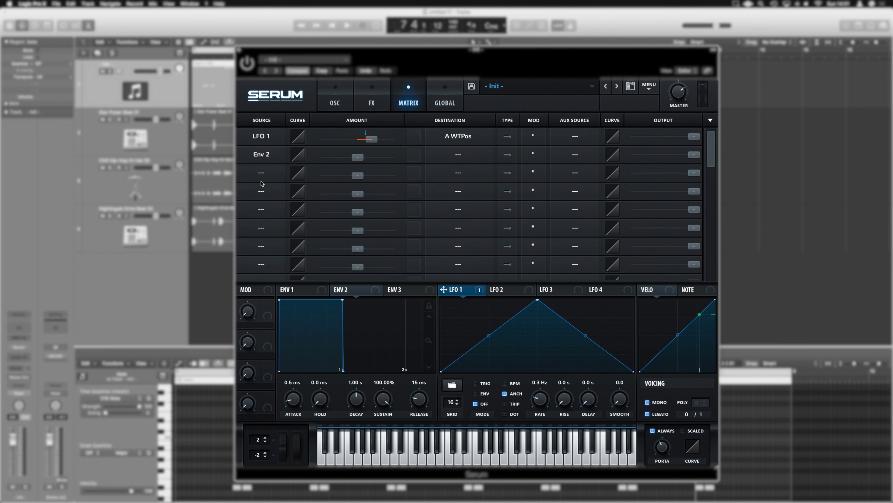
{"action": "left_click", "coordinate": [463, 157]}
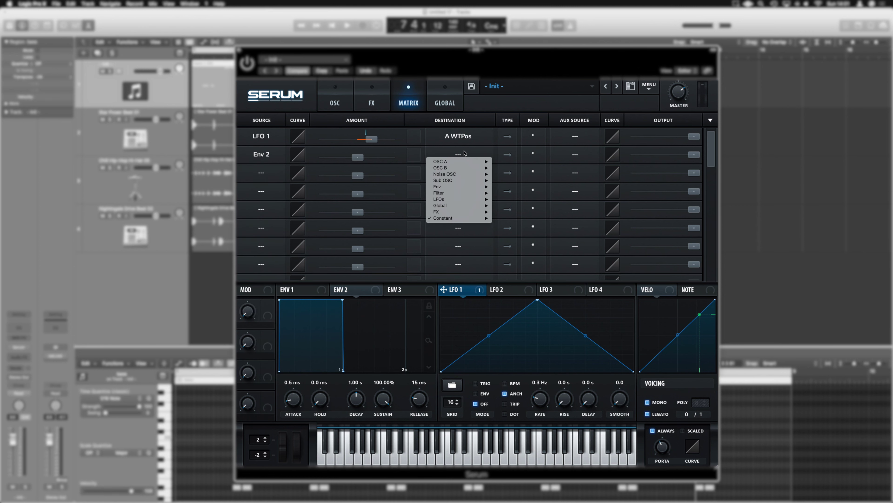
{"action": "mouse_move", "coordinate": [459, 210]}
{"action": "left_click", "coordinate": [520, 206]}
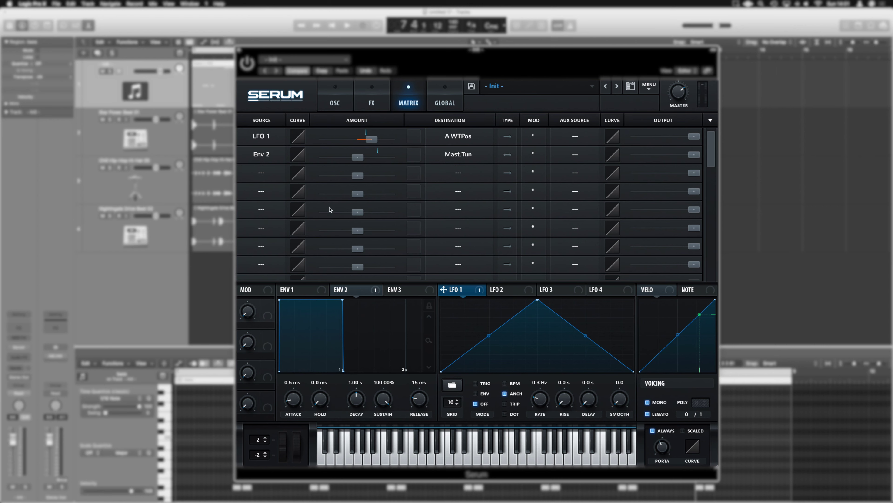
Shape Env 2 with 0% sustain and about 493 ms decay, and give its master tuning routing a small positive amount.
{"action": "left_click", "coordinate": [356, 290]}
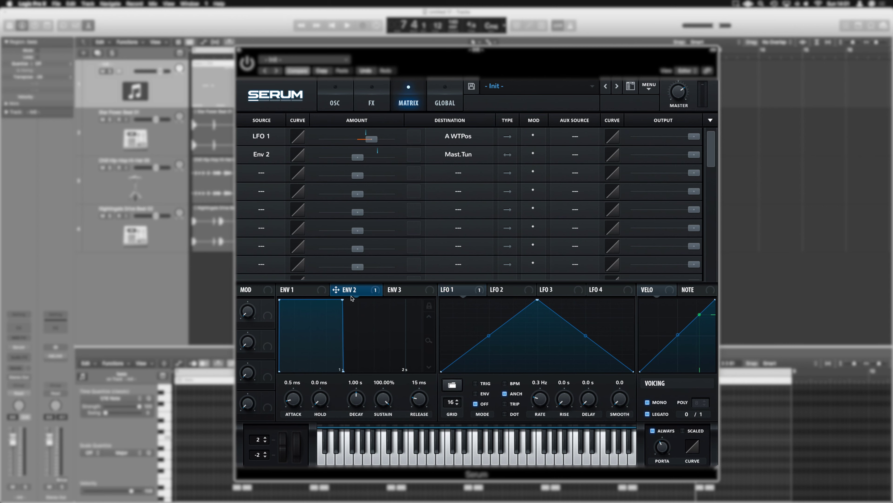
{"action": "left_click_drag", "start_coordinate": [343, 301], "coordinate": [303, 386]}
{"action": "left_click_drag", "start_coordinate": [357, 157], "coordinate": [364, 161]}
{"action": "key", "text": "space"}
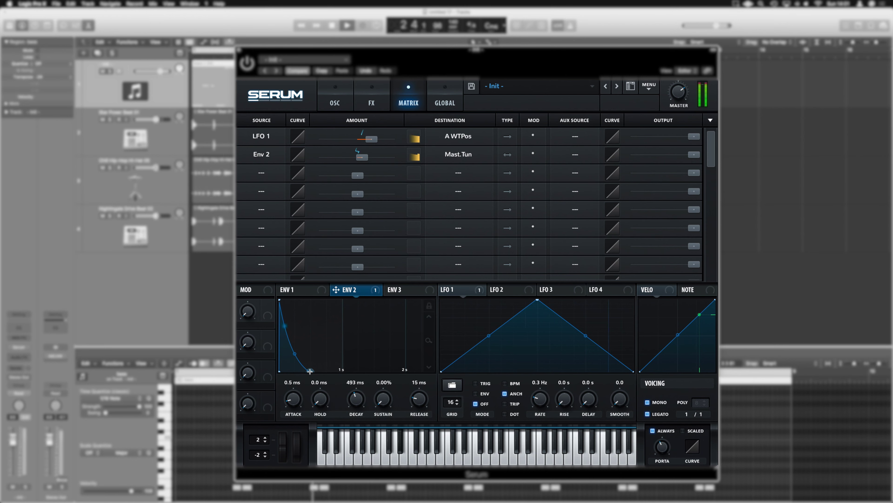
Shorten Env 2's decay to 152 ms and increase its modulation amount on the master tuning during playback.
{"action": "left_click_drag", "start_coordinate": [310, 370], "coordinate": [310, 371]}
{"action": "left_click_drag", "start_coordinate": [305, 372], "coordinate": [273, 372]}
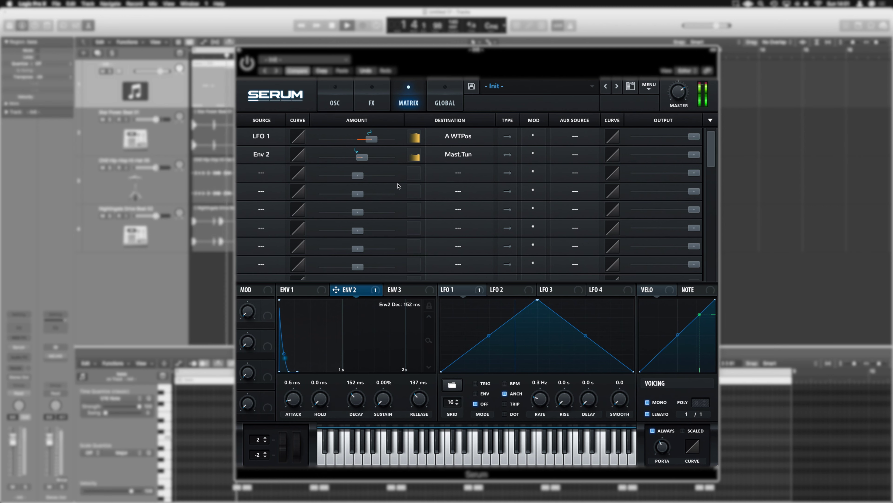
{"action": "left_click_drag", "start_coordinate": [363, 160], "coordinate": [369, 159]}
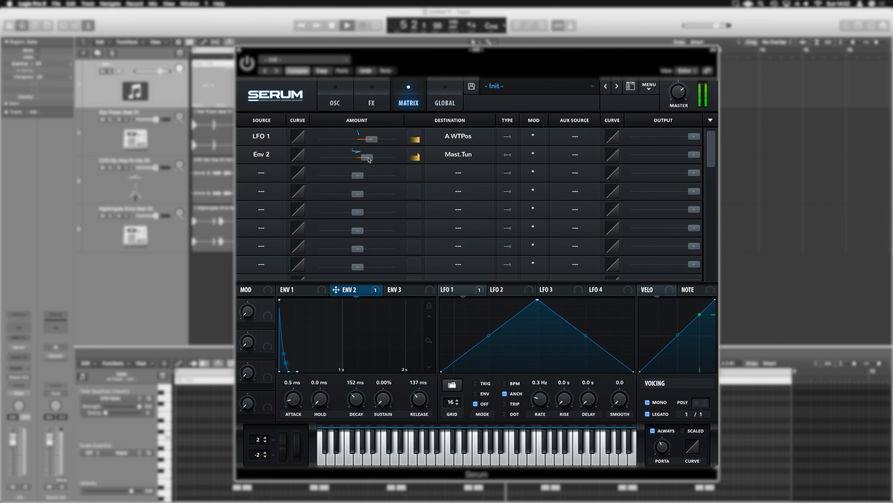
Shorten Env 2's decay to 110 ms with 1.13% sustain.
{"action": "left_click_drag", "start_coordinate": [290, 370], "coordinate": [280, 369]}
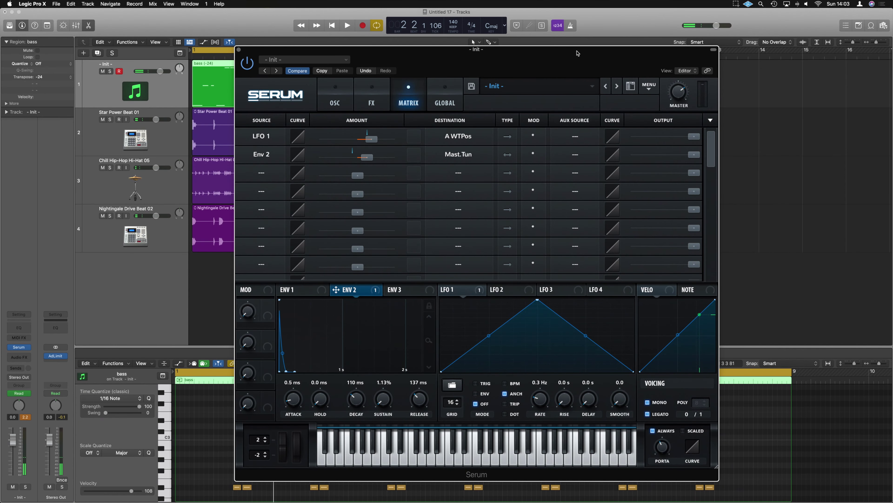
Enable the Hyper/Dimension effect and play the bass line with it.
{"action": "left_click", "coordinate": [373, 102]}
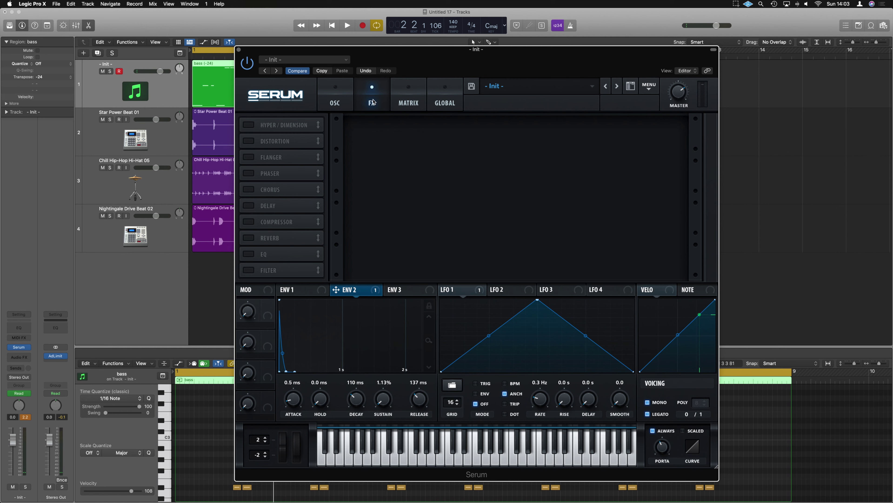
{"action": "left_click", "coordinate": [249, 125]}
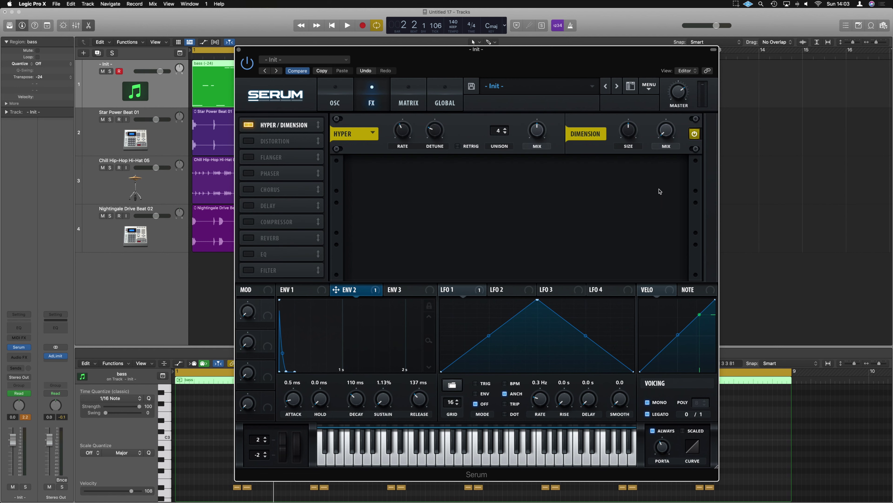
{"action": "key", "text": "space"}
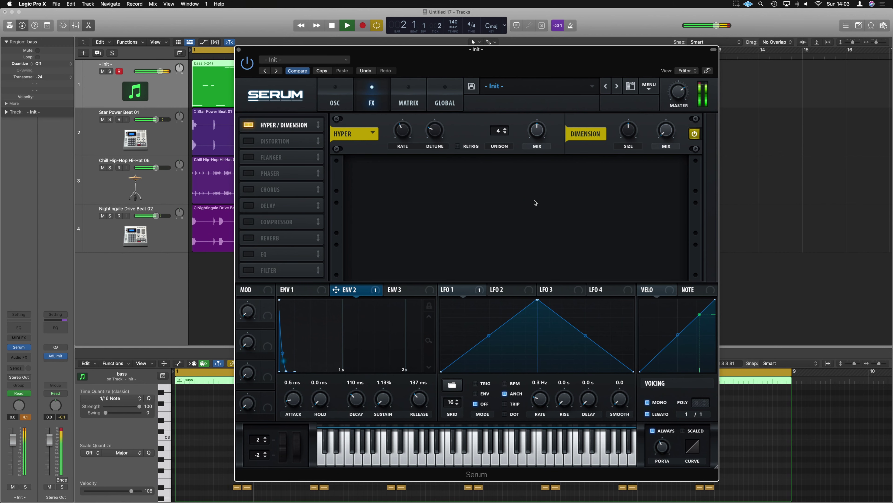
Raise the filter cutoff slightly and play the bass line back.
{"action": "left_click", "coordinate": [343, 105]}
{"action": "key", "text": "space"}
{"action": "left_click_drag", "start_coordinate": [652, 231], "coordinate": [653, 226]}
{"action": "key", "text": "space"}
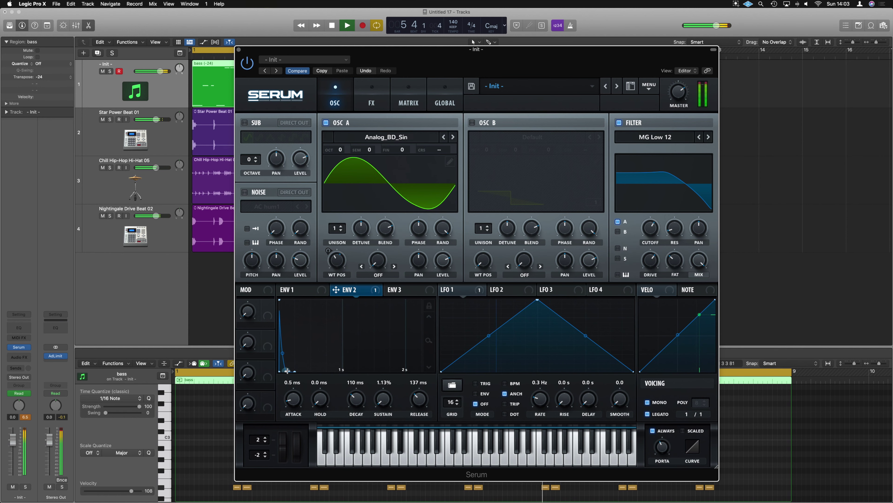
Shorten Env 2's decay to 95 ms with 0.60% sustain and reduce its modulation amount on the master tuning.
{"action": "mouse_move", "coordinate": [294, 371]}
{"action": "left_mouse_down"}
{"action": "mouse_move", "coordinate": [279, 371]}
{"action": "mouse_move", "coordinate": [293, 372]}
{"action": "left_mouse_up"}
{"action": "left_click", "coordinate": [408, 102]}
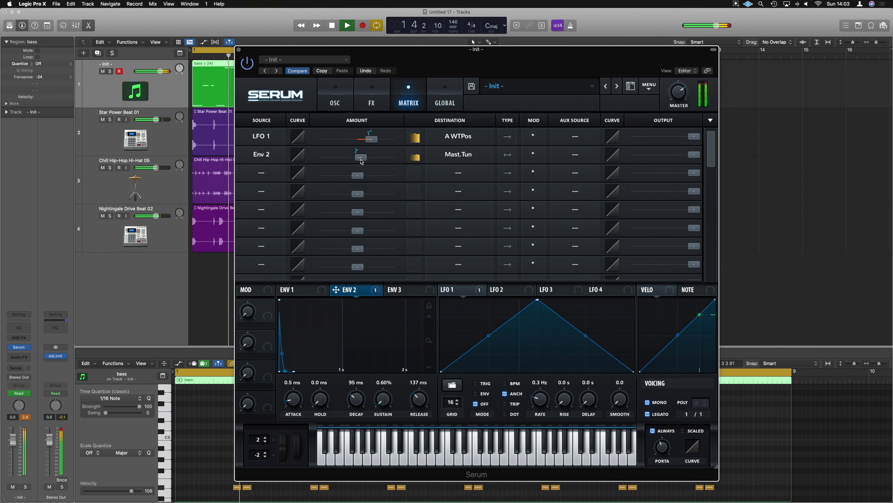
{"action": "left_click_drag", "start_coordinate": [362, 161], "coordinate": [362, 161]}
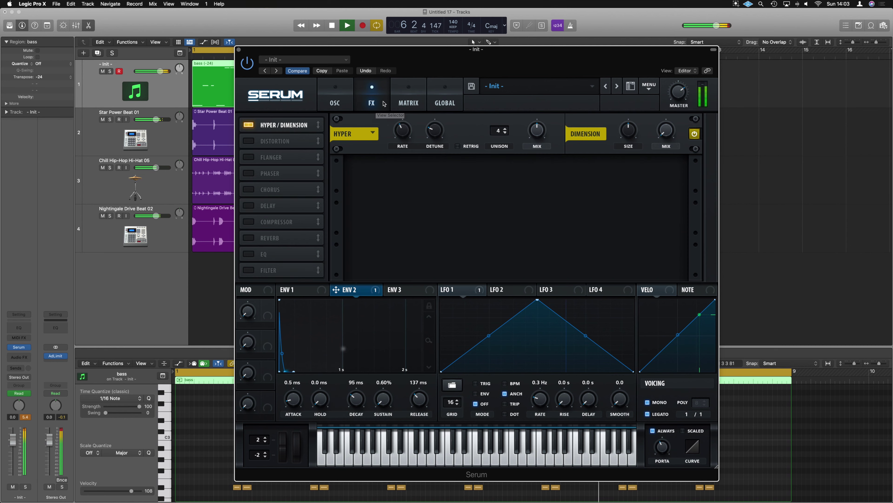
Raise the Hyper effect's detune and lower its rate, with the bass line played back.
{"action": "left_click", "coordinate": [372, 103]}
{"action": "key", "text": "space"}
{"action": "left_click_drag", "start_coordinate": [443, 135], "coordinate": [404, 143]}
{"action": "key", "text": "space"}
Lower the Dimension effect's size and raise its mix, with the bass line played back.
{"action": "key", "text": "space"}
{"action": "left_click_drag", "start_coordinate": [628, 131], "coordinate": [664, 124]}
{"action": "key", "text": "space"}
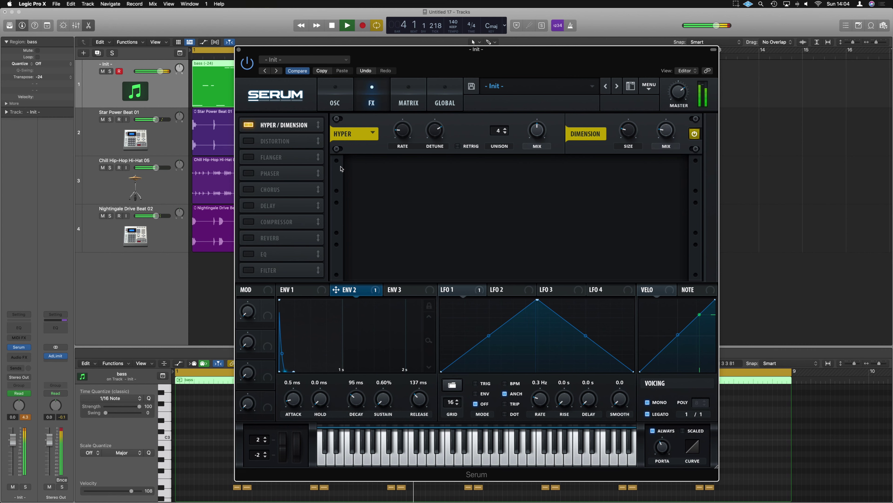
Enable the Distortion effect in HardClip mode and set its drive to about 57%.
{"action": "left_click", "coordinate": [249, 142]}
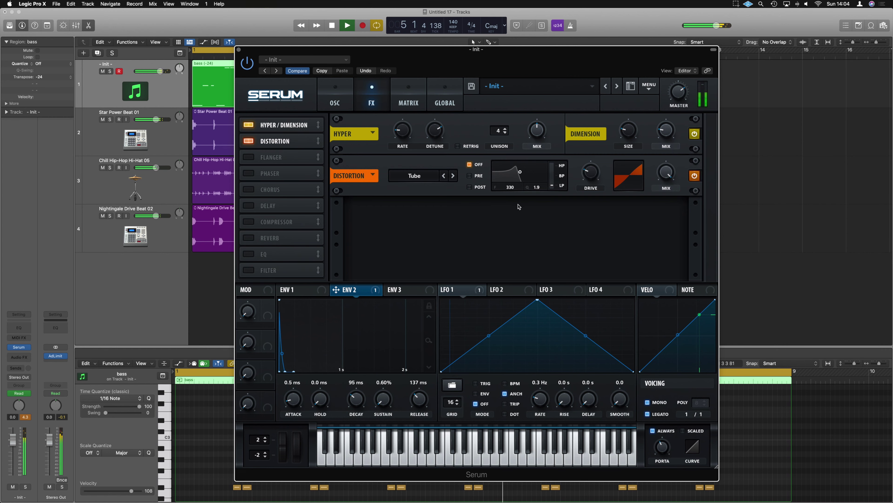
{"action": "left_click", "coordinate": [453, 175]}
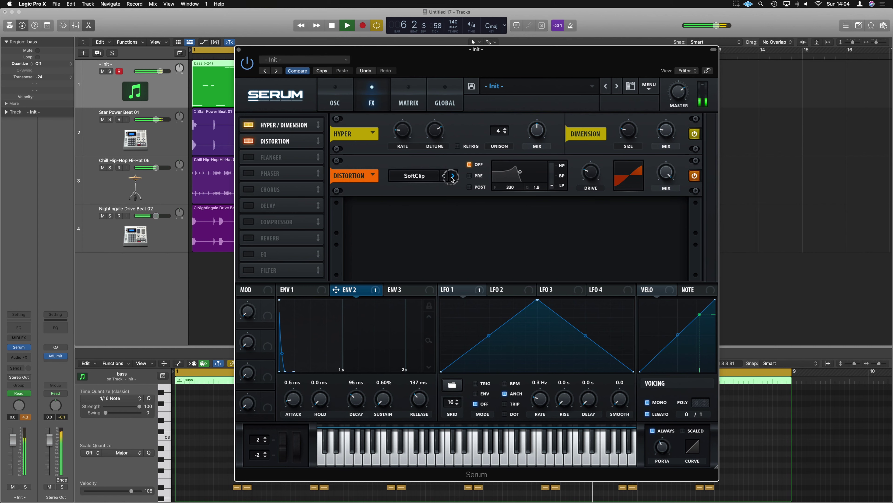
{"action": "left_click", "coordinate": [453, 176]}
{"action": "left_click_drag", "start_coordinate": [589, 178], "coordinate": [598, 157]}
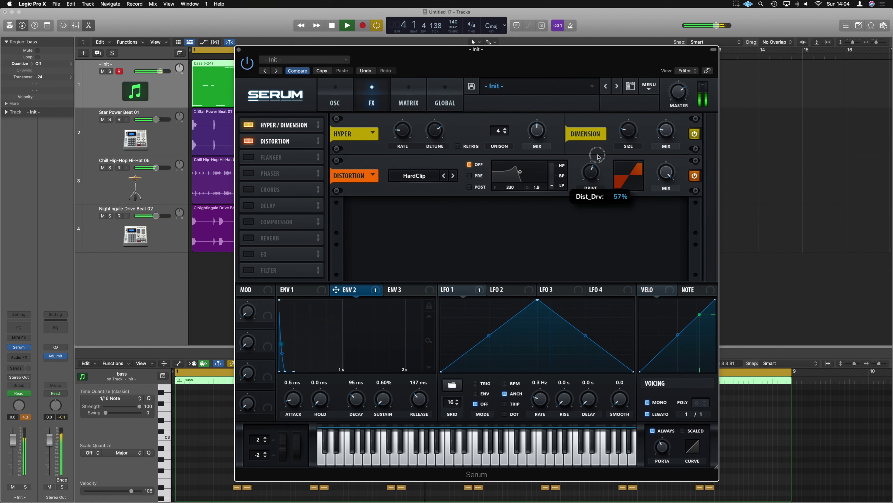
{"action": "left_click_drag", "start_coordinate": [598, 157], "coordinate": [598, 157]}
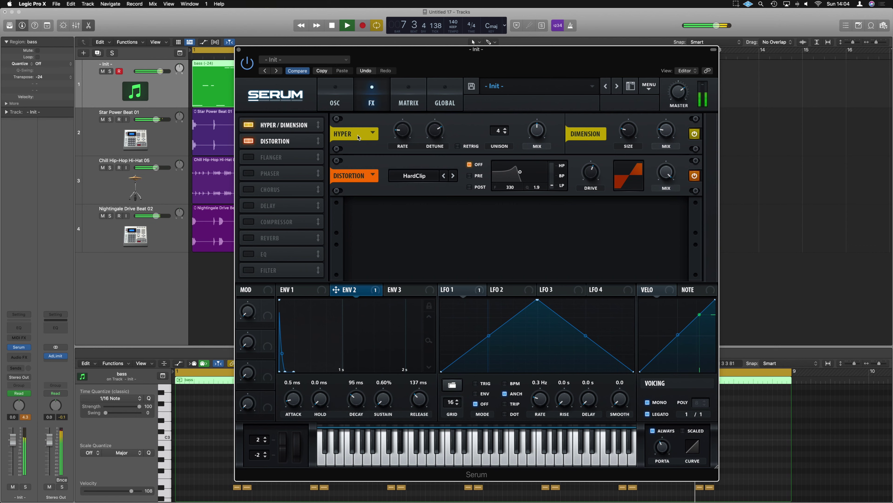
Route Env 3 to the filter resonance with a reduced amount and set the envelope's attack to 224 ms.
{"action": "left_click", "coordinate": [343, 97]}
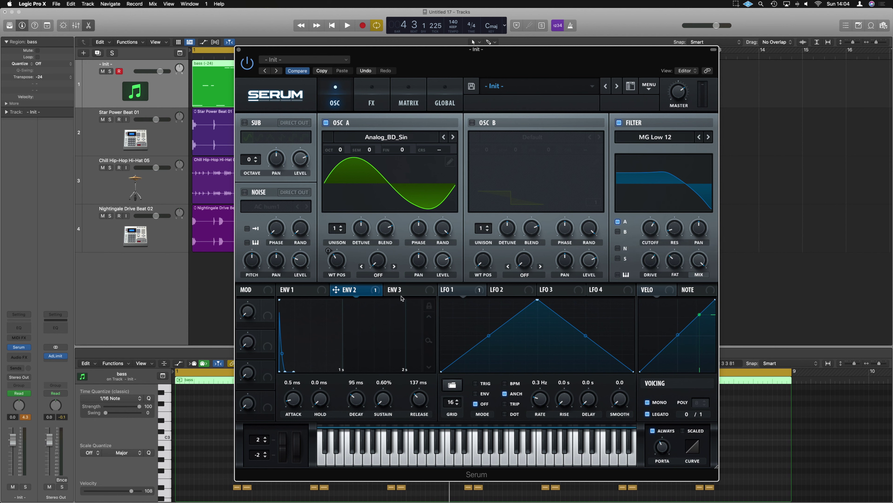
{"action": "left_click", "coordinate": [410, 291]}
{"action": "left_click_drag", "start_coordinate": [390, 292], "coordinate": [674, 229]}
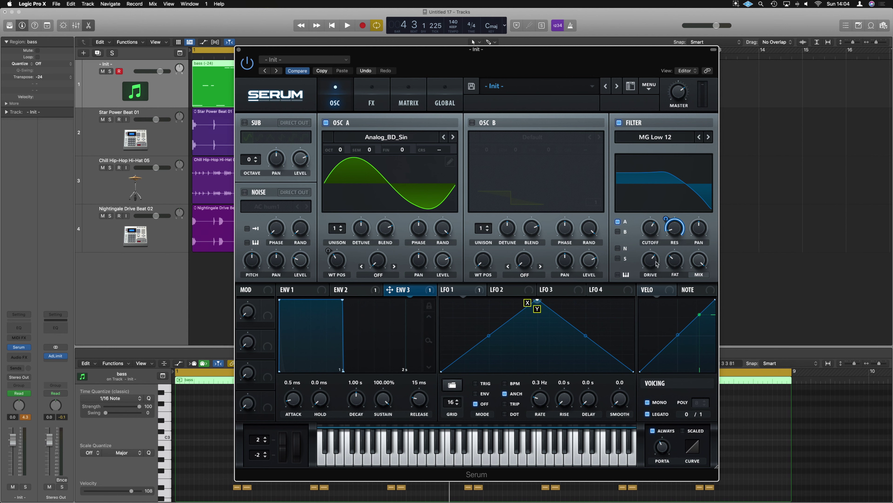
{"action": "left_click_drag", "start_coordinate": [668, 218], "coordinate": [665, 244]}
{"action": "left_click_drag", "start_coordinate": [296, 402], "coordinate": [295, 381]}
{"action": "key", "text": "space"}
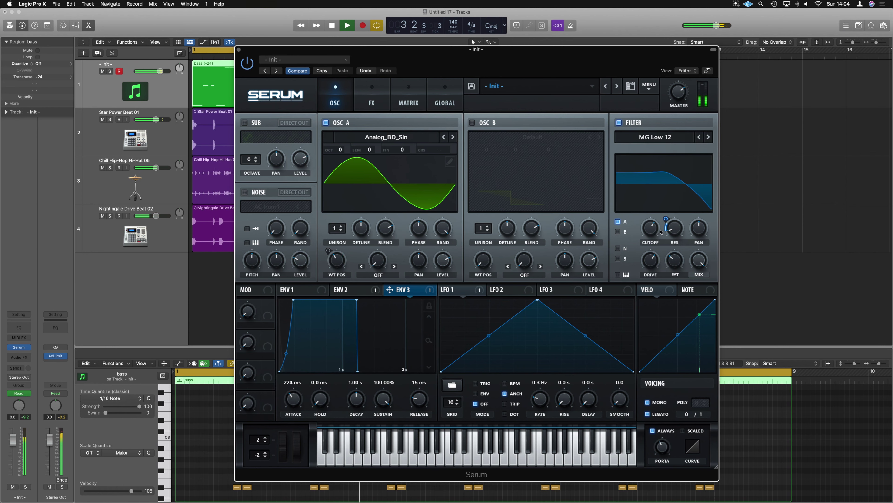
Increase Env 3's modulation amount on the filter resonance and bend its attack curve further during playback.
{"action": "mouse_move", "coordinate": [665, 219]}
{"action": "left_mouse_down"}
{"action": "mouse_move", "coordinate": [668, 190]}
{"action": "mouse_move", "coordinate": [667, 216]}
{"action": "left_mouse_up"}
{"action": "left_click_drag", "start_coordinate": [286, 353], "coordinate": [287, 355]}
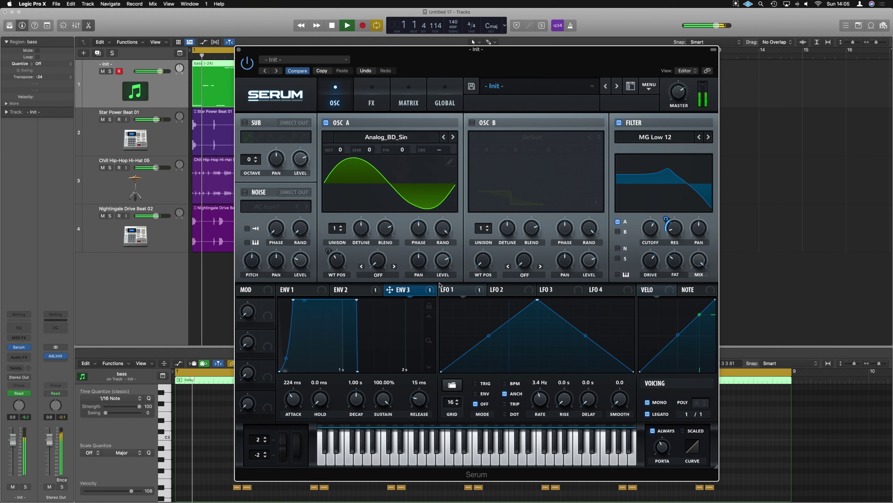
{"action": "key", "text": "space"}
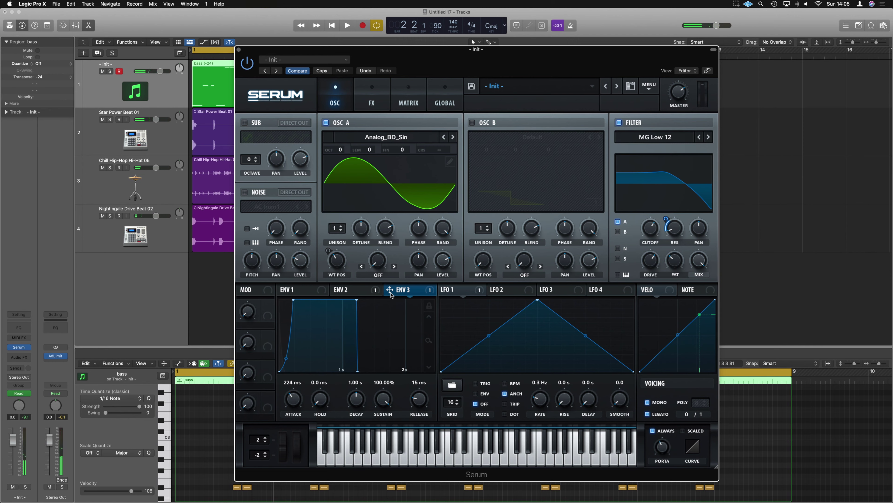
Route Env 3 to the filter's Fat amount and audition the bass line.
{"action": "left_click_drag", "start_coordinate": [430, 295], "coordinate": [668, 269]}
{"action": "key", "text": "space"}
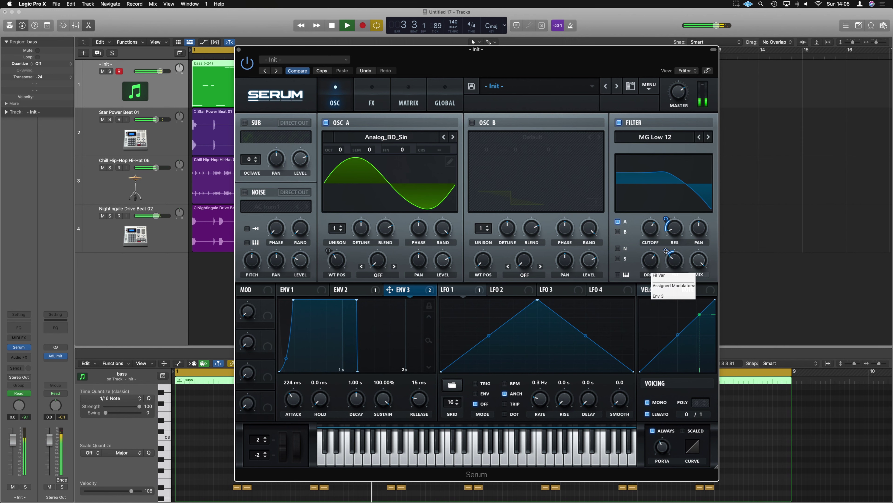
{"action": "key", "text": "space"}
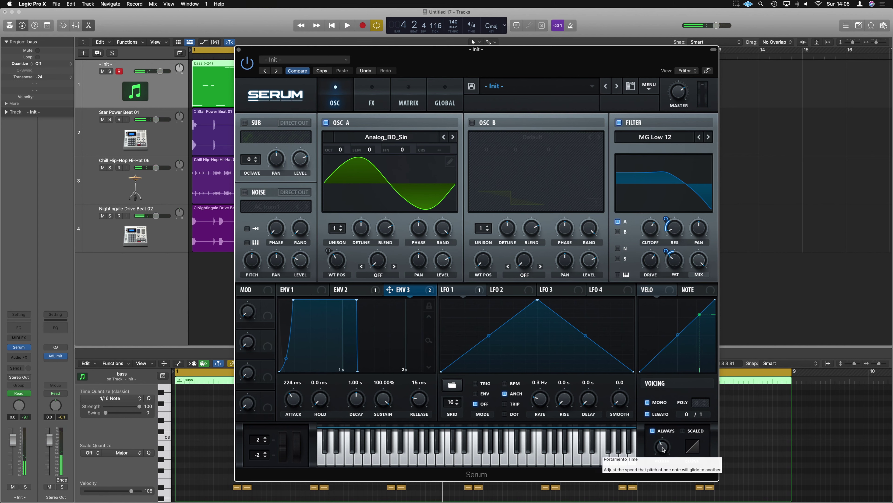
Adjust the portamento time to about 66 ms while auditioning the glide between notes.
{"action": "key", "text": "space"}
{"action": "mouse_move", "coordinate": [663, 448]}
{"action": "left_mouse_down"}
{"action": "mouse_move", "coordinate": [665, 433]}
{"action": "mouse_move", "coordinate": [663, 451]}
{"action": "left_mouse_up"}
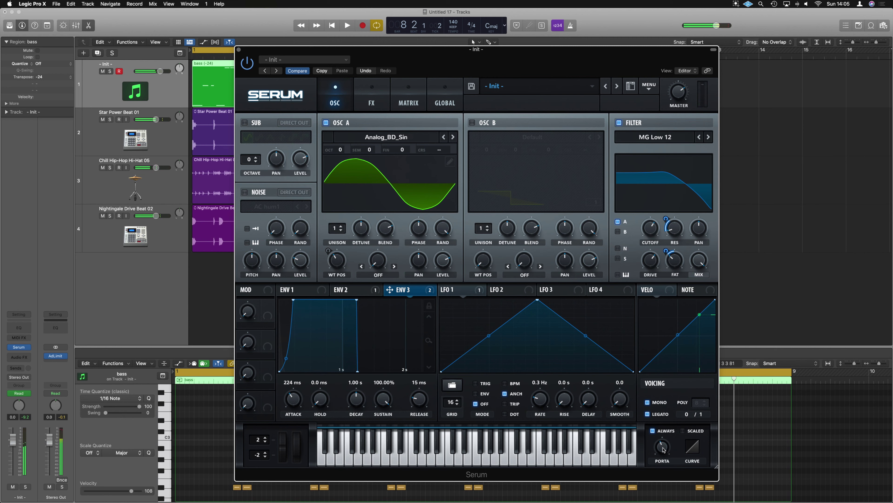
{"action": "left_click_drag", "start_coordinate": [663, 450], "coordinate": [664, 452]}
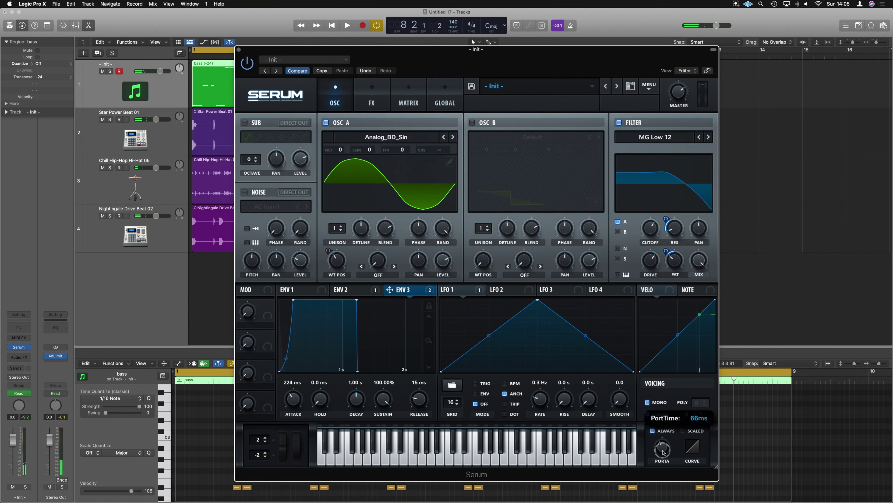
{"action": "key", "text": "space"}
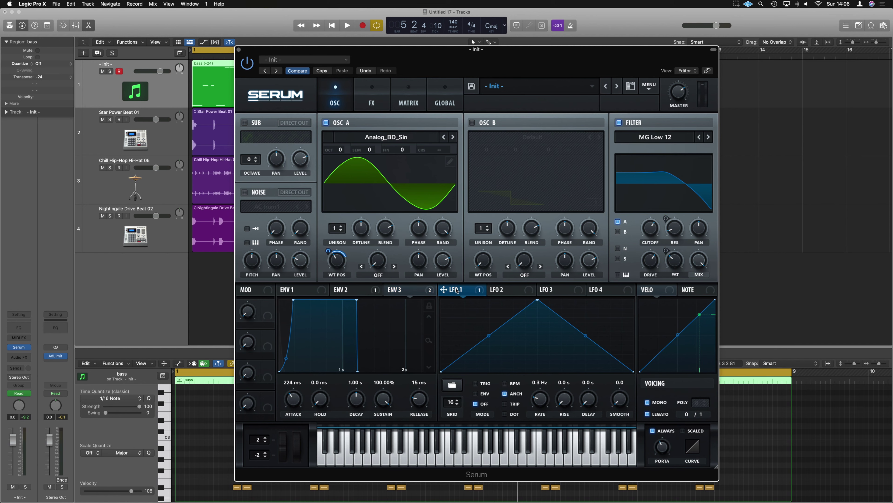
Reduce LFO 1's modulation range on oscillator A's wavetable position and fine-tune it during playback.
{"action": "left_click_drag", "start_coordinate": [336, 259], "coordinate": [332, 271]}
{"action": "key", "text": "space"}
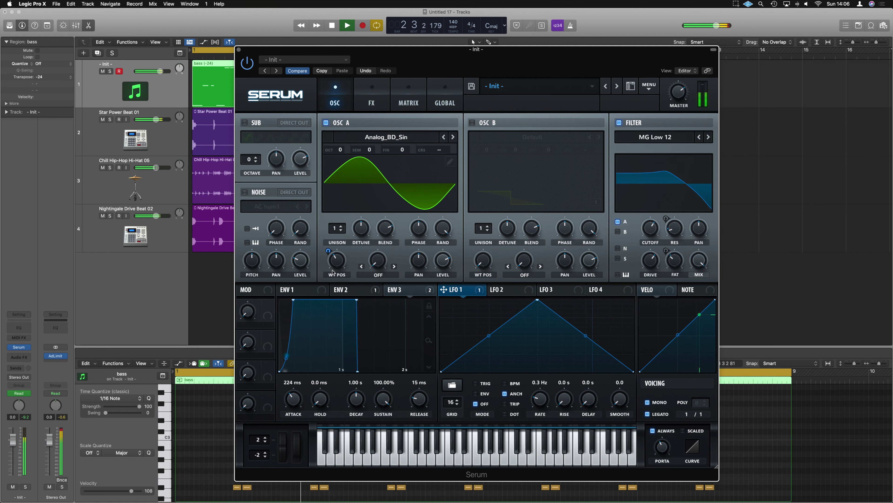
{"action": "left_click_drag", "start_coordinate": [329, 253], "coordinate": [329, 247]}
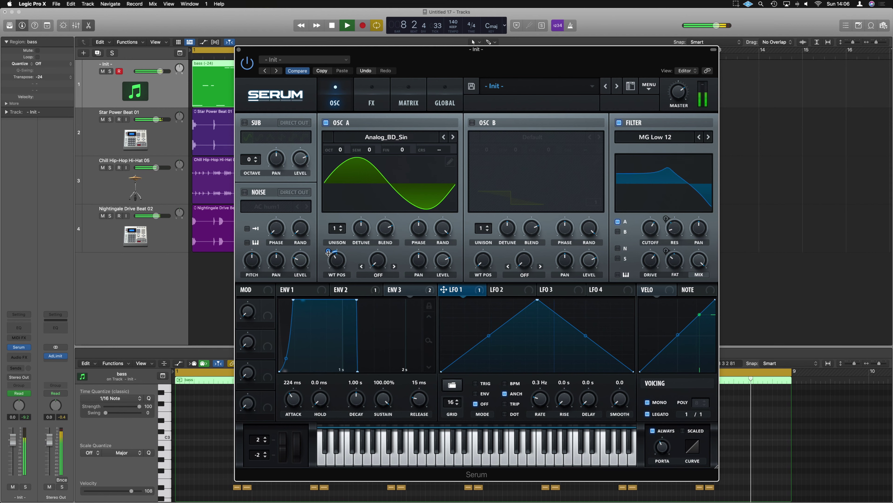
{"action": "key", "text": "space"}
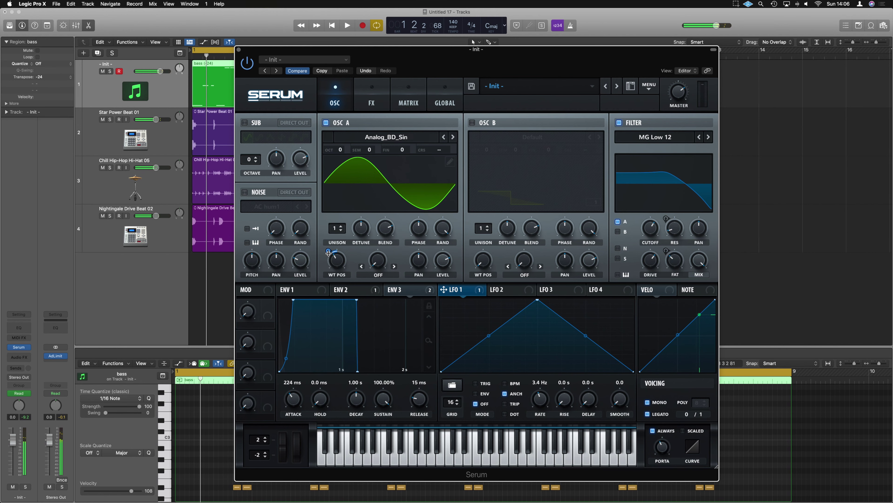